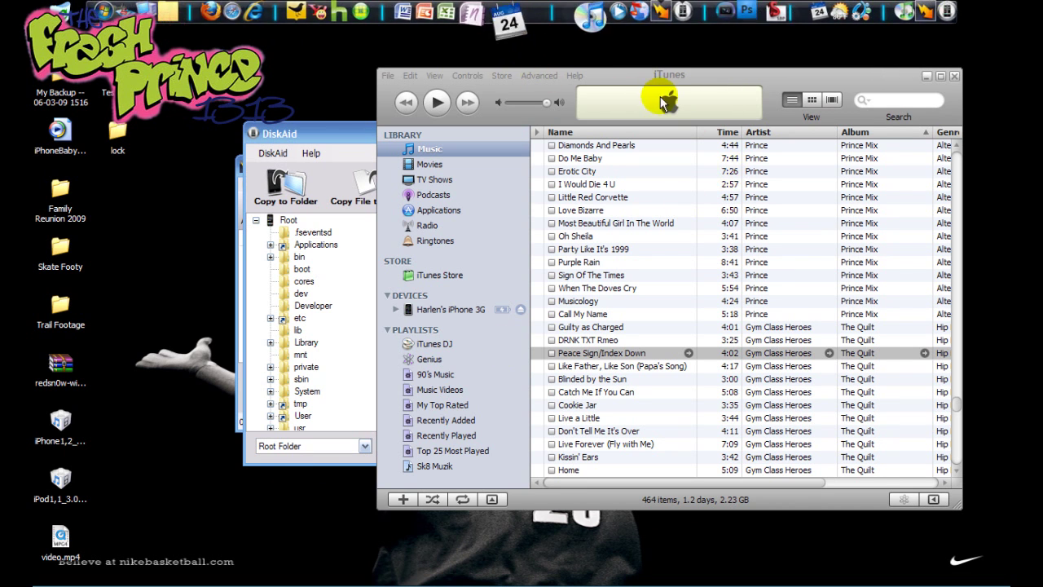
Set the song Peace Sign/Index Down to start at 1:07 and stop at 1:09.65 in its playback options.
{"action": "left_click_drag", "start_coordinate": [649, 79], "coordinate": [455, 96]}
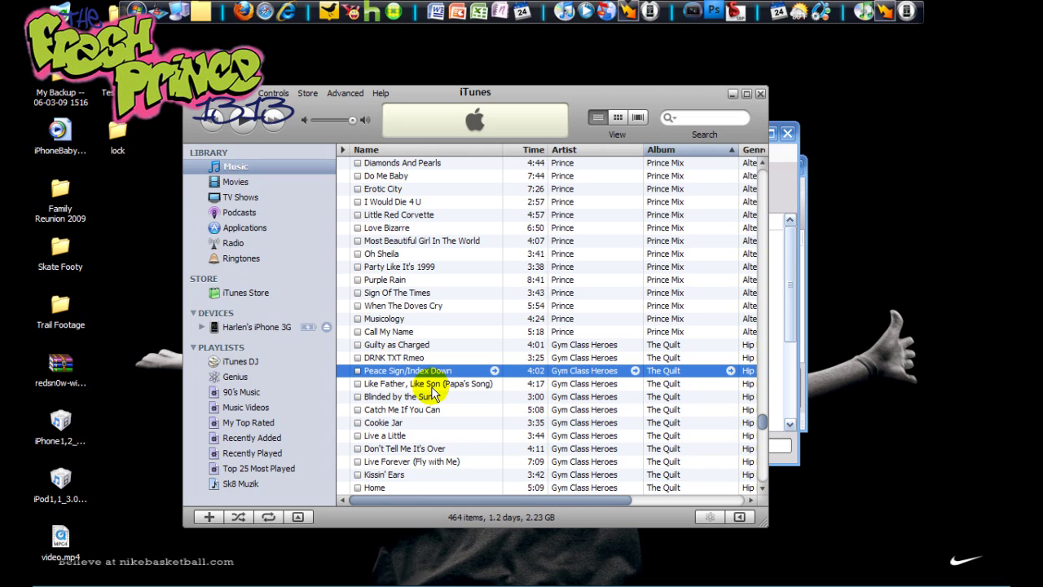
{"action": "right_click", "coordinate": [399, 372]}
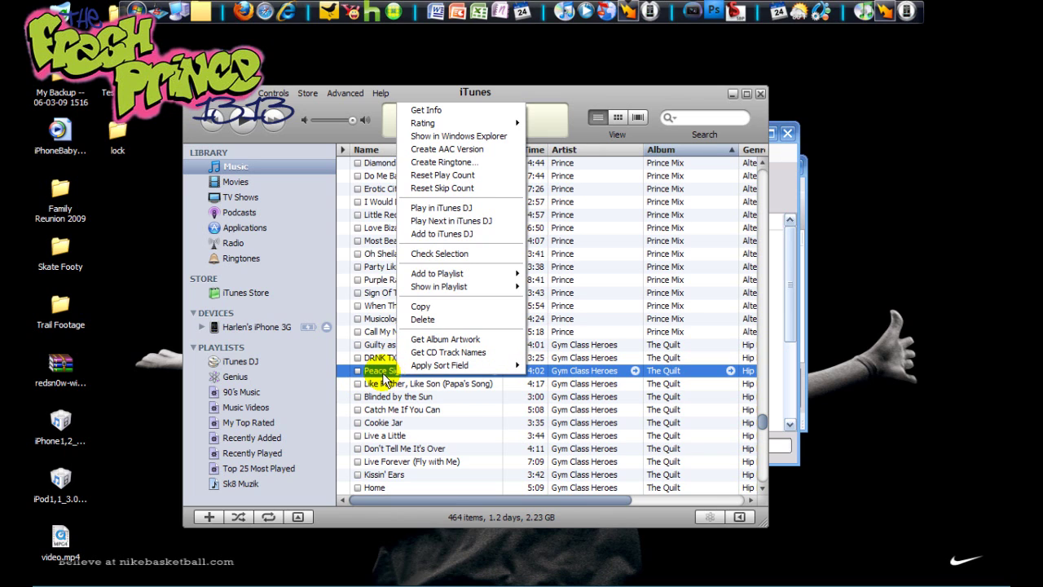
{"action": "left_click", "coordinate": [455, 118]}
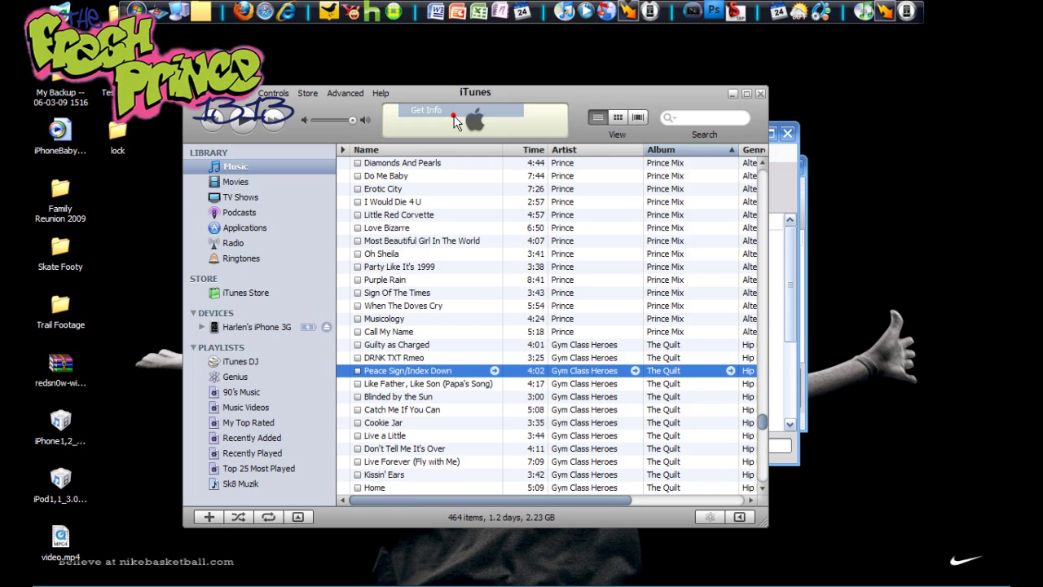
{"action": "left_click", "coordinate": [498, 112]}
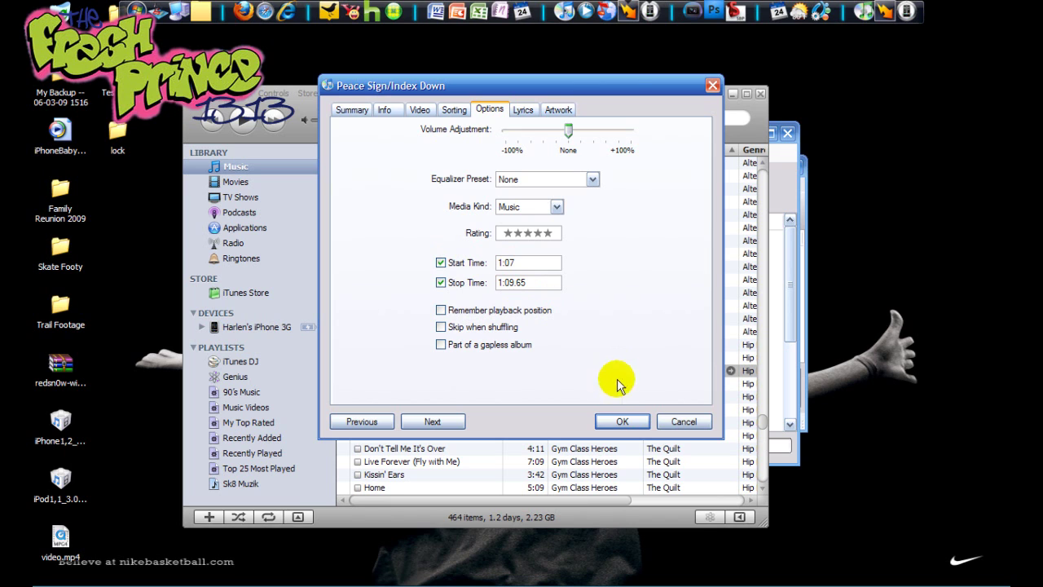
{"action": "left_click", "coordinate": [613, 422]}
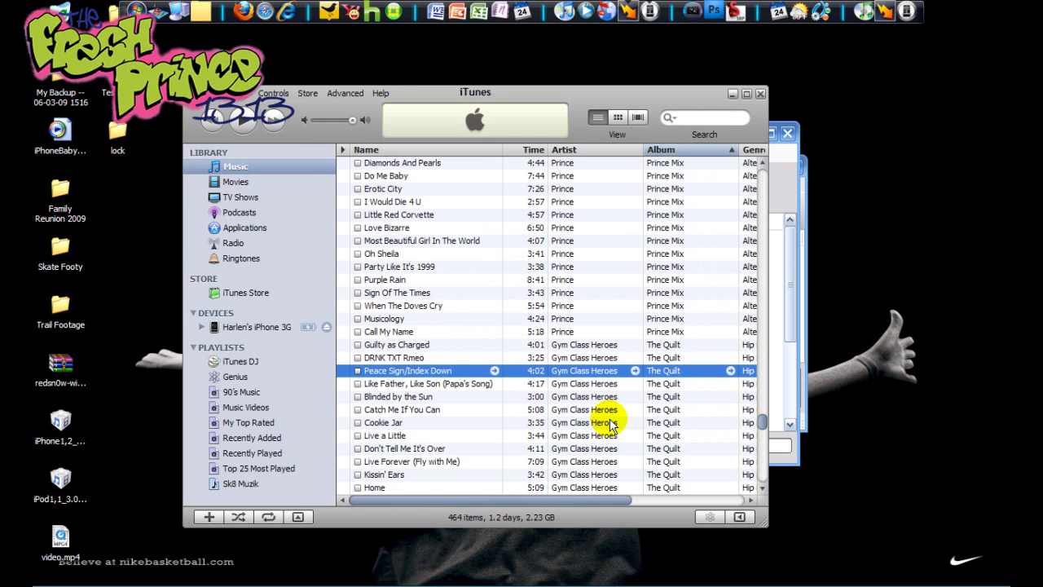
Preview the trimmed Peace Sign/Index Down, create an AAC version of it, and copy the new short clip to the desktop.
{"action": "double_click", "coordinate": [398, 373]}
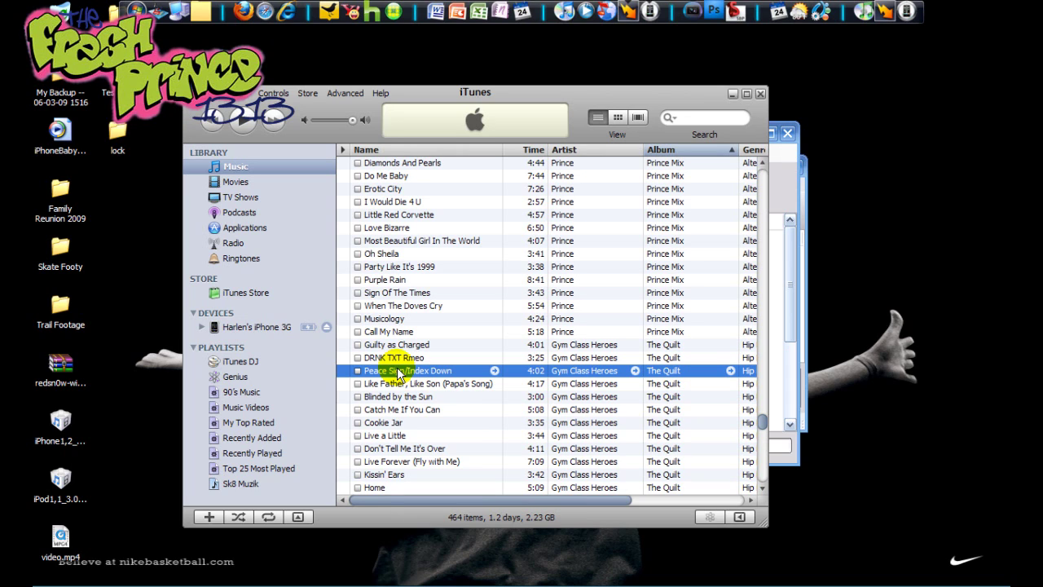
{"action": "right_click", "coordinate": [392, 371]}
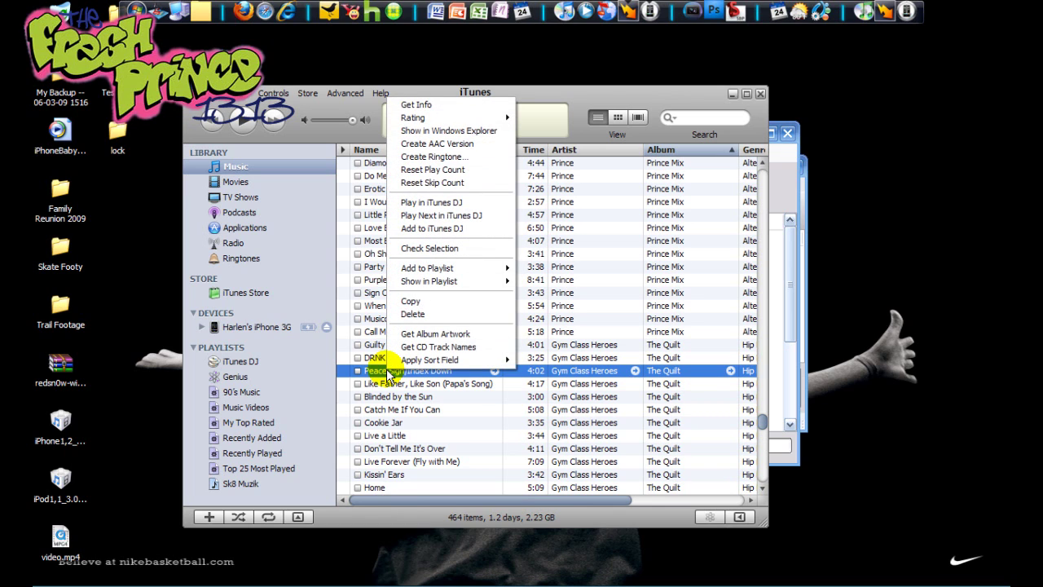
{"action": "left_click", "coordinate": [454, 144]}
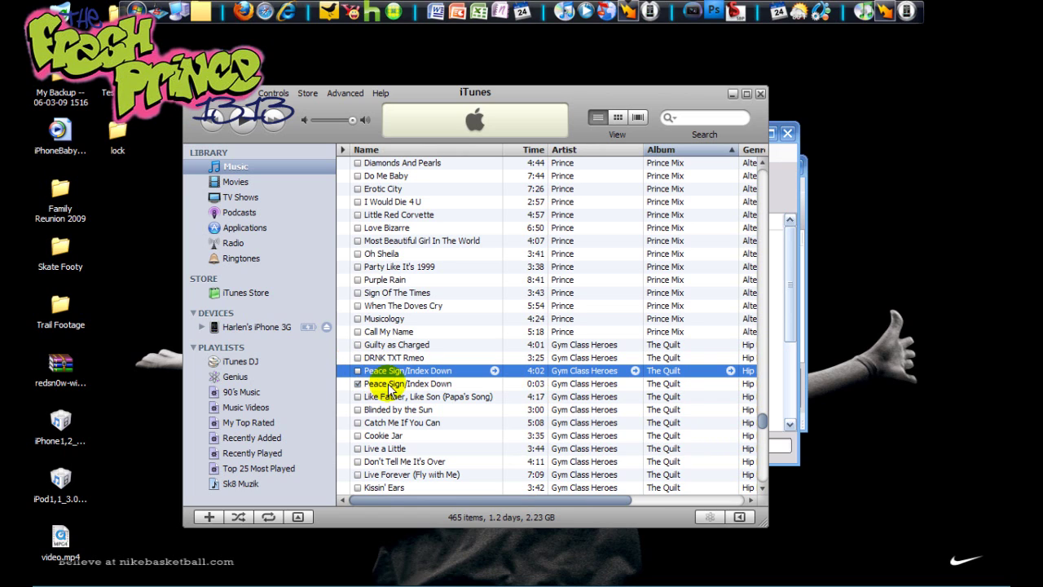
{"action": "left_click_drag", "start_coordinate": [388, 385], "coordinate": [118, 191]}
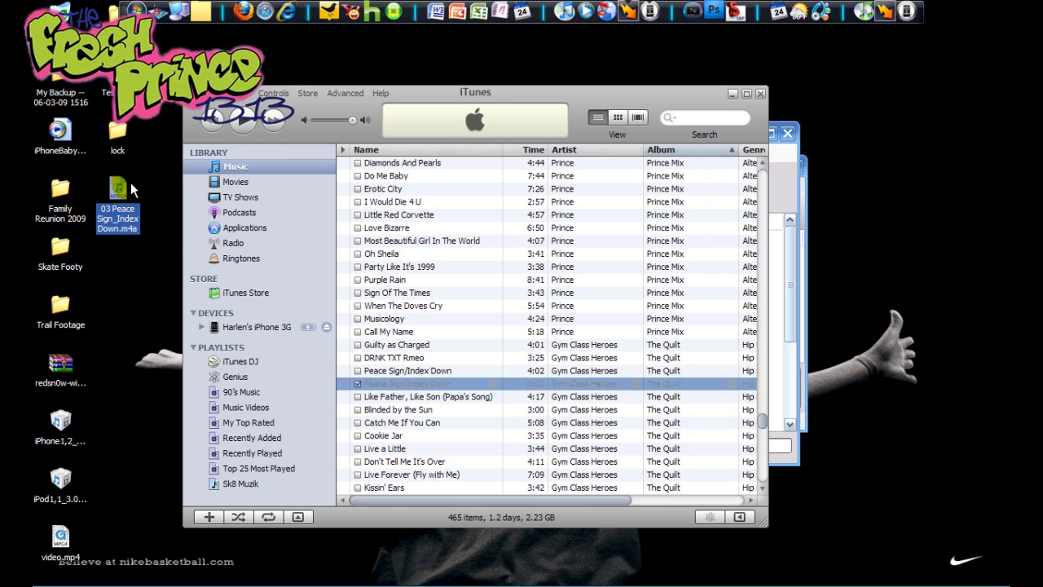
Disable the custom start and stop times on the original full-length Peace Sign/Index Down track.
{"action": "left_click", "coordinate": [398, 381]}
{"action": "right_click", "coordinate": [398, 371]}
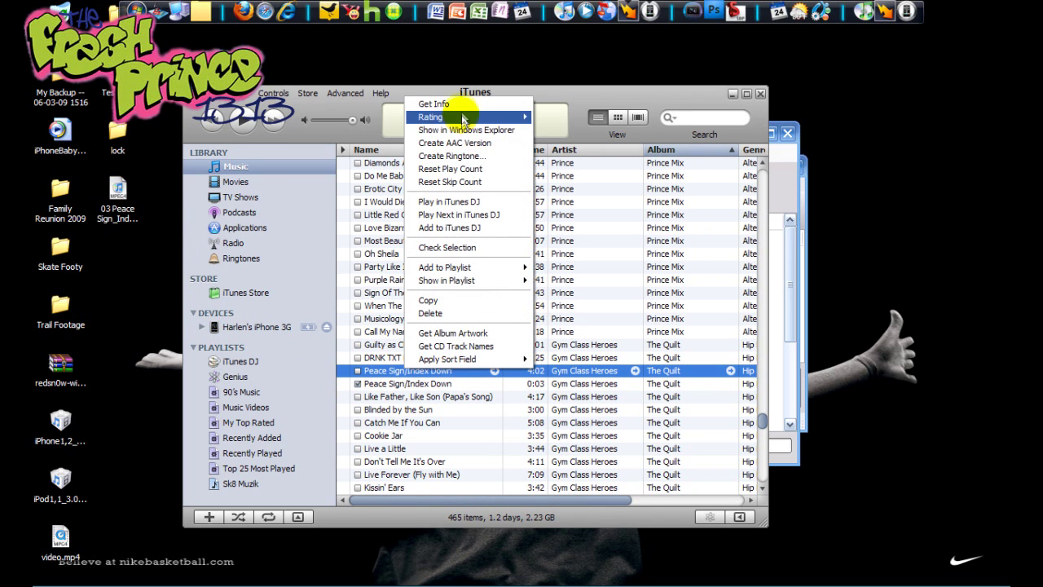
{"action": "left_click", "coordinate": [453, 104]}
{"action": "left_click", "coordinate": [490, 109]}
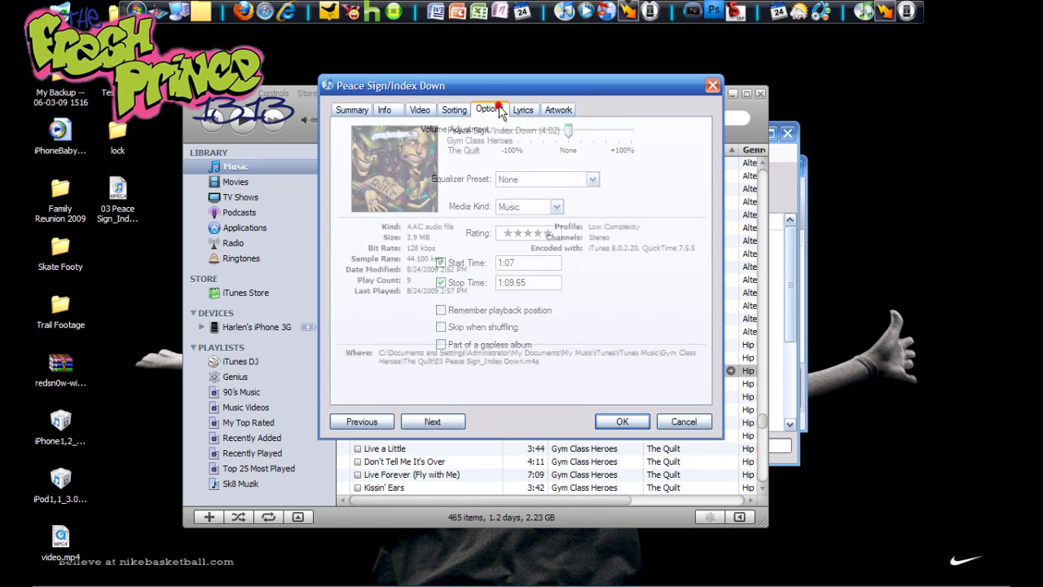
{"action": "left_click", "coordinate": [440, 264]}
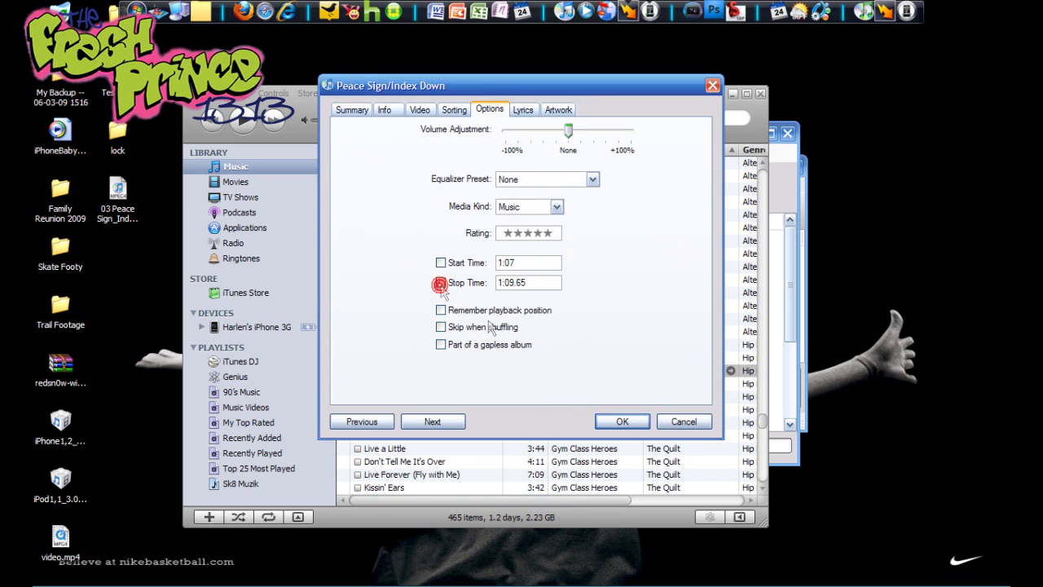
{"action": "left_click", "coordinate": [621, 421]}
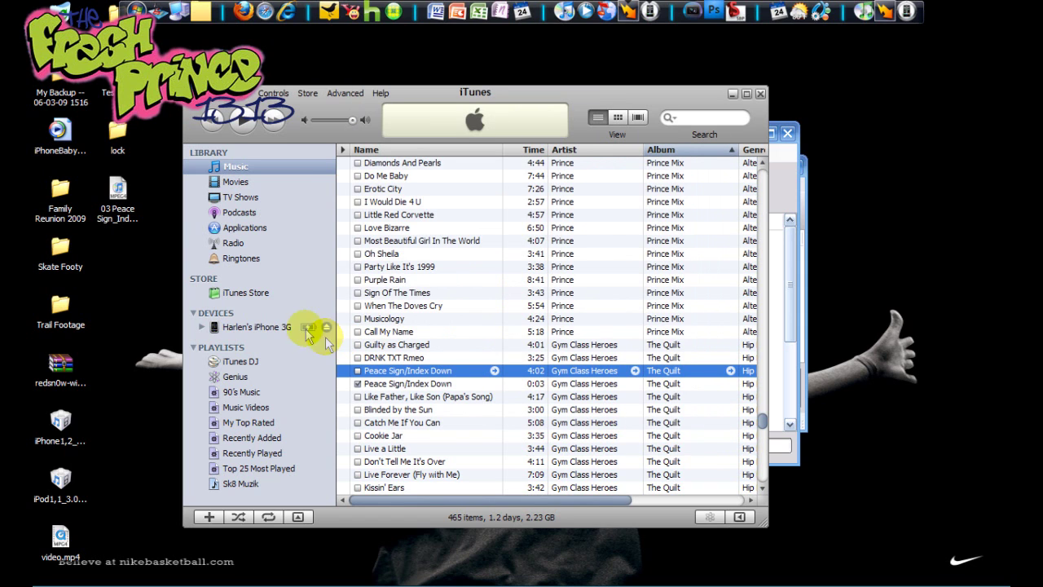
Minimize iTunes, switch to Switch Sound File Converter, and add the desktop clip 03 Peace Sign_Index Down.m4a to the conversion list.
{"action": "left_click", "coordinate": [732, 95]}
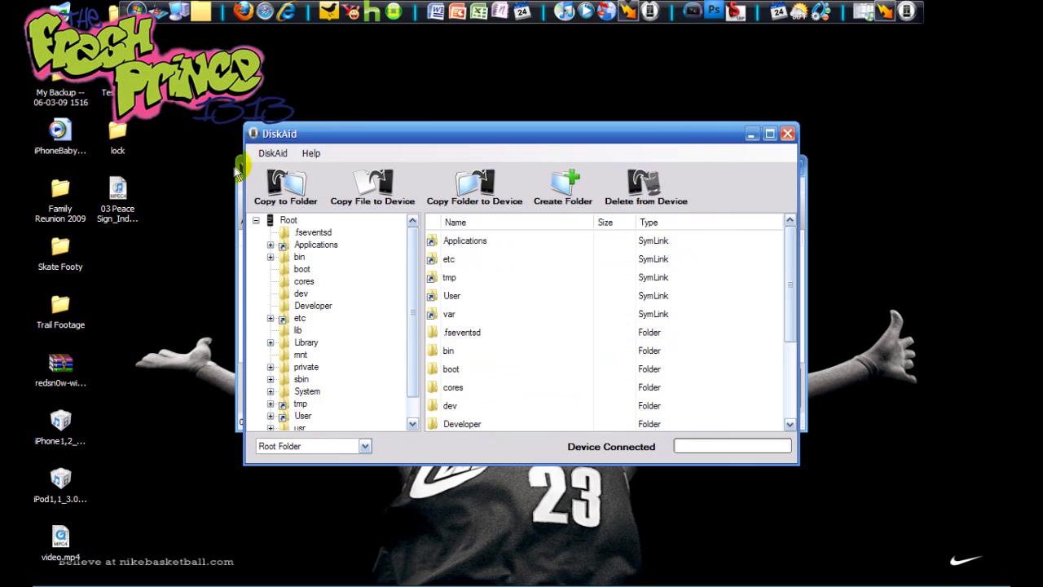
{"action": "left_click", "coordinate": [242, 170]}
{"action": "left_click", "coordinate": [322, 168]}
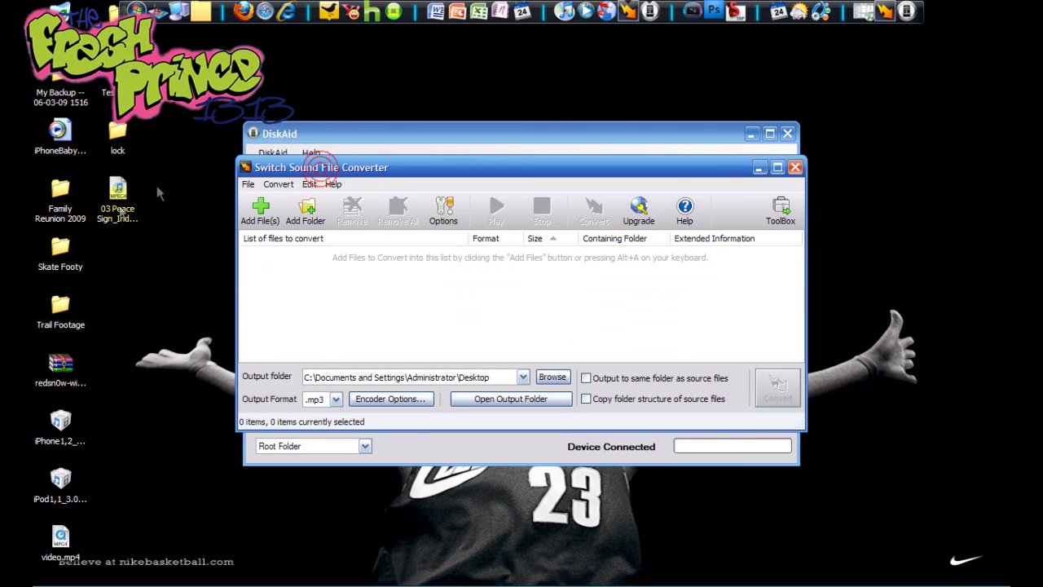
{"action": "left_click_drag", "start_coordinate": [128, 198], "coordinate": [266, 273]}
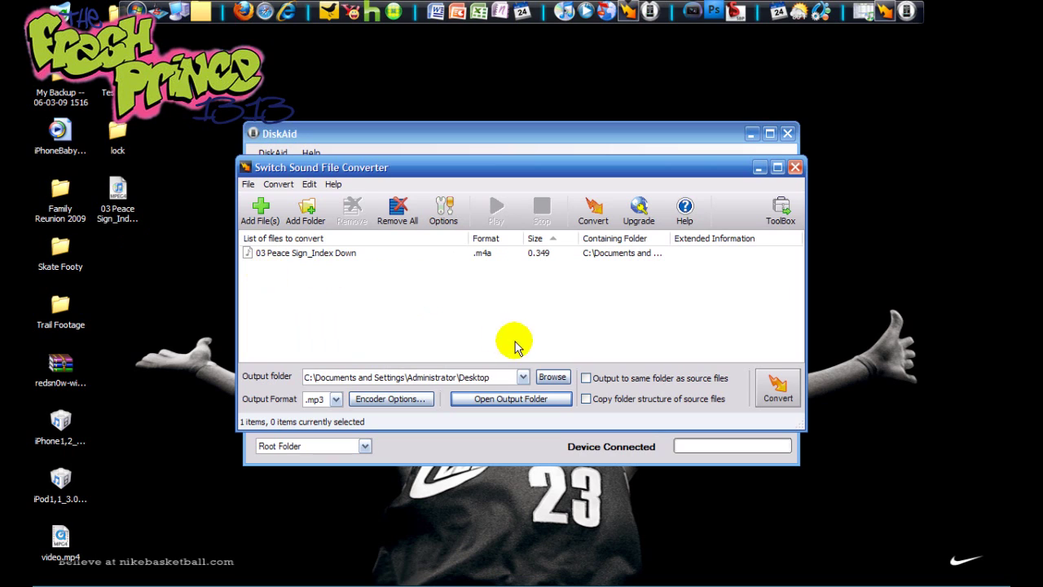
Convert the listed clip to .aiff format, with the desktop as the output folder.
{"action": "left_click", "coordinate": [336, 399]}
{"action": "left_click_drag", "start_coordinate": [337, 400], "coordinate": [320, 204]}
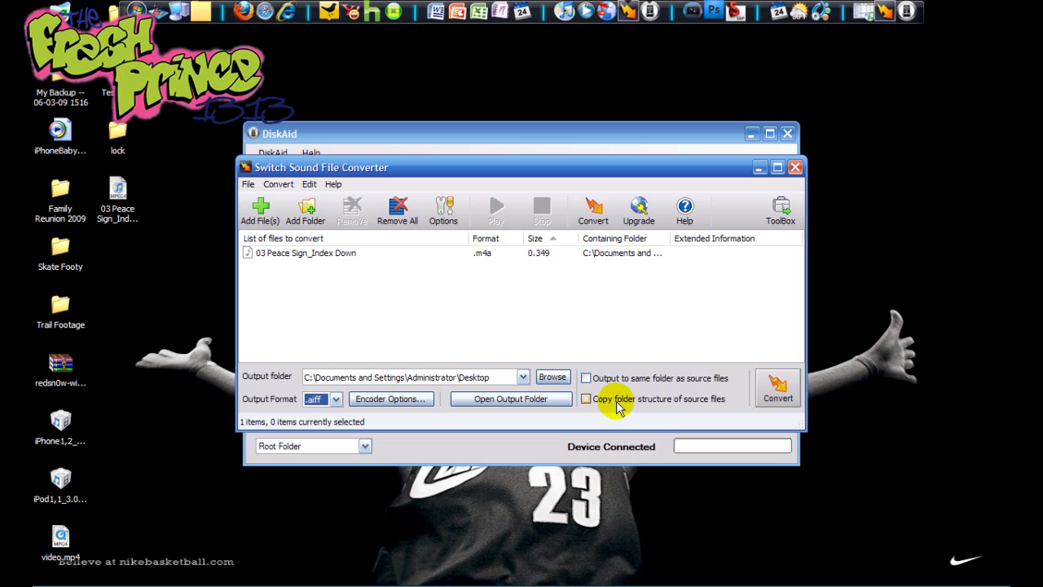
{"action": "left_click", "coordinate": [780, 391]}
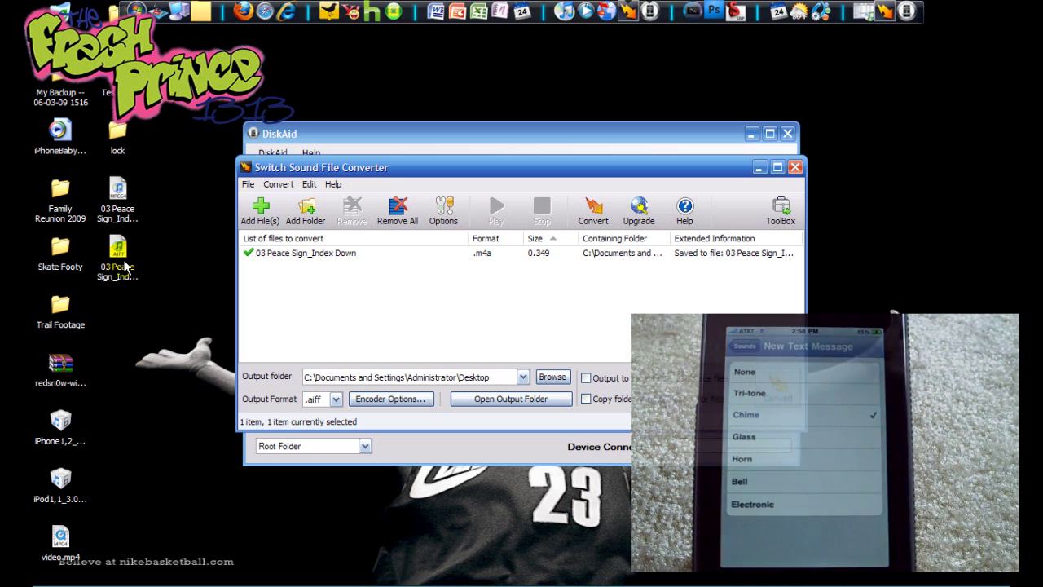
Rename the converted AIFF file on the desktop as sms-received2.caf, accepting the file extension change.
{"action": "left_click", "coordinate": [123, 276]}
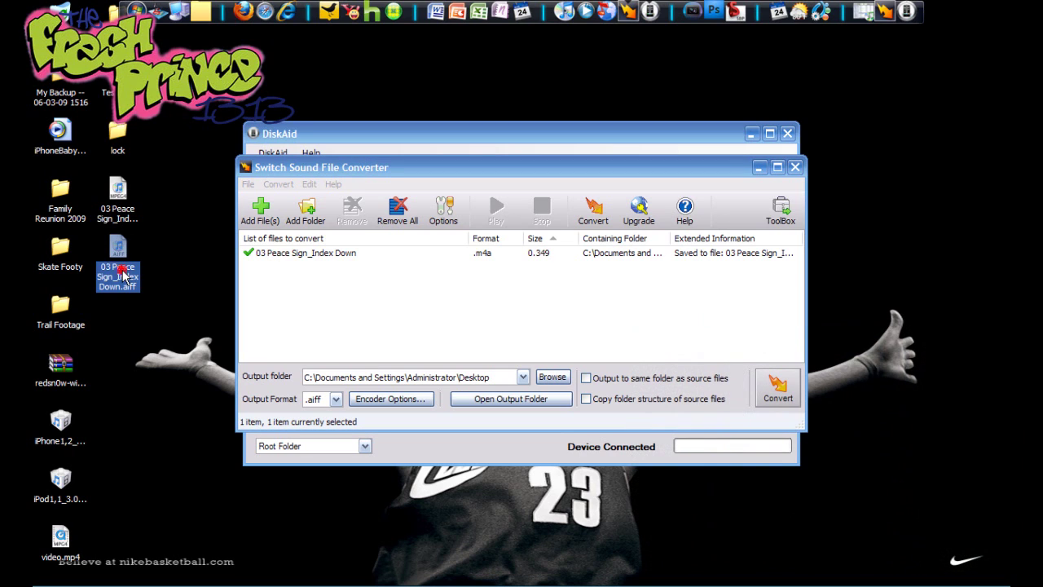
{"action": "left_click", "coordinate": [122, 276]}
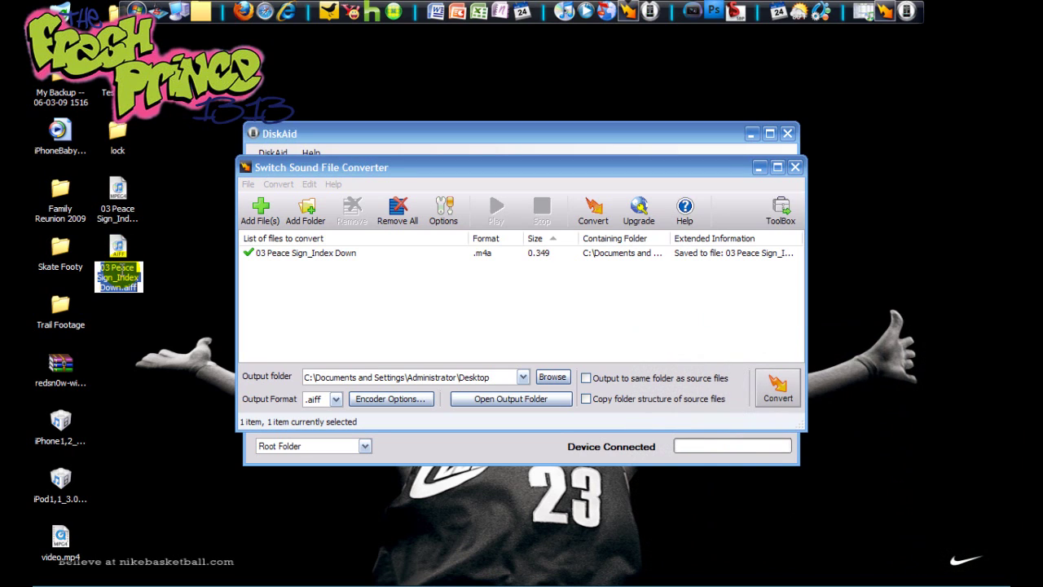
{"action": "type", "text": "sm"}
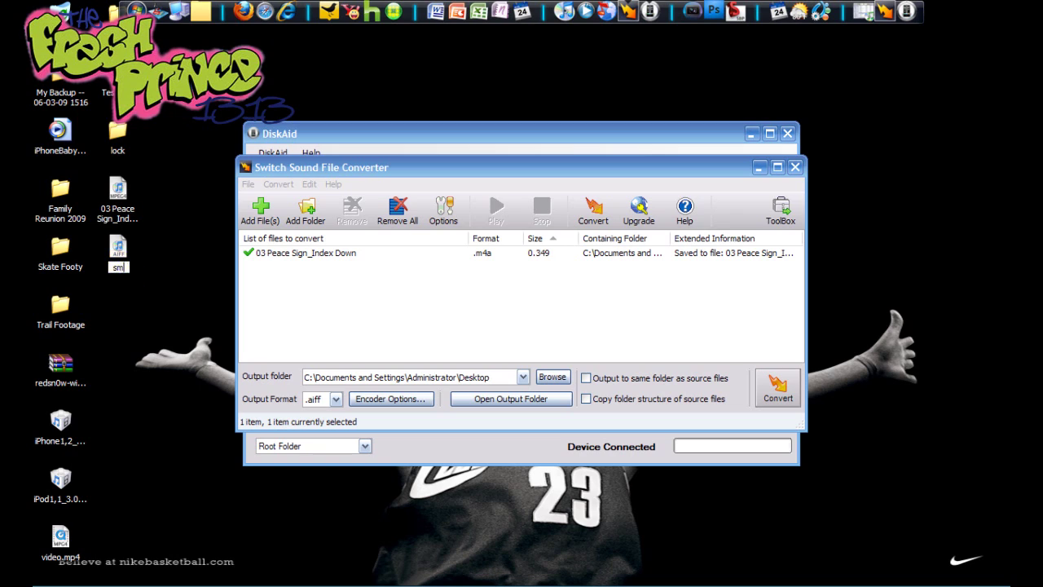
{"action": "type", "text": "s-received"}
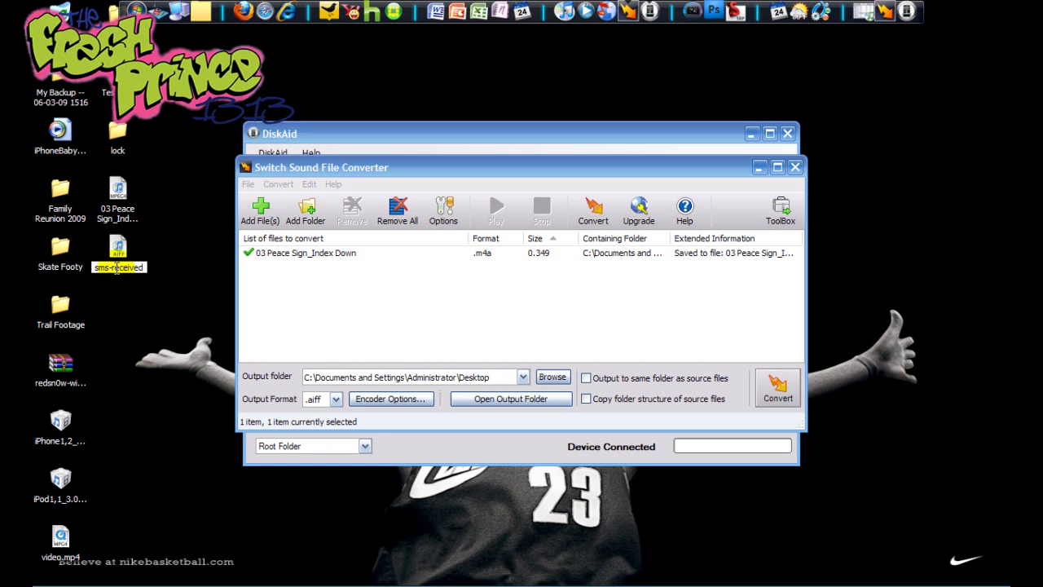
{"action": "type", "text": "2.caf"}
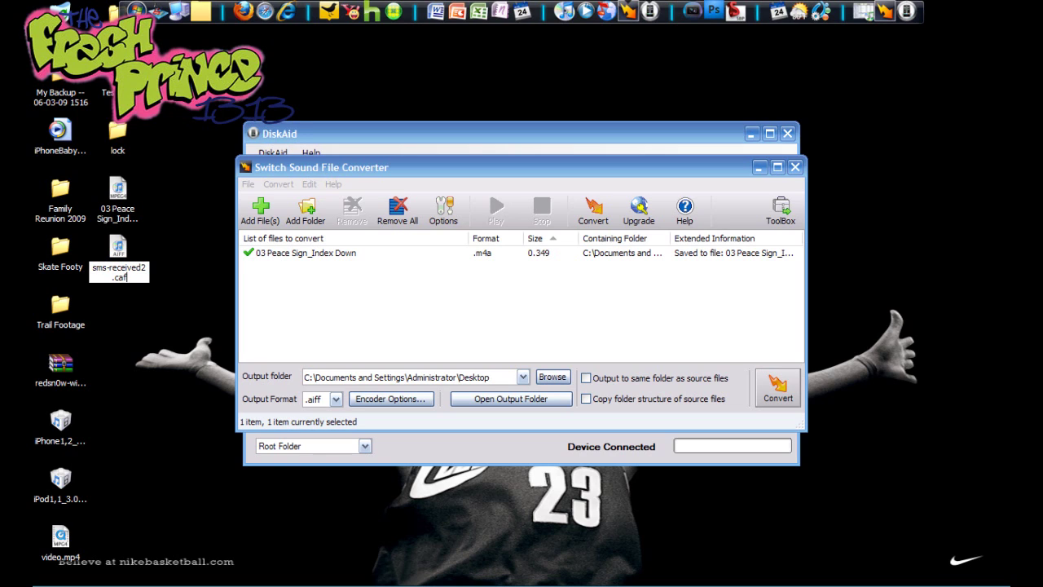
{"action": "left_click_drag", "start_coordinate": [92, 267], "coordinate": [100, 279]}
{"action": "left_click", "coordinate": [120, 276]}
{"action": "key", "text": "Return"}
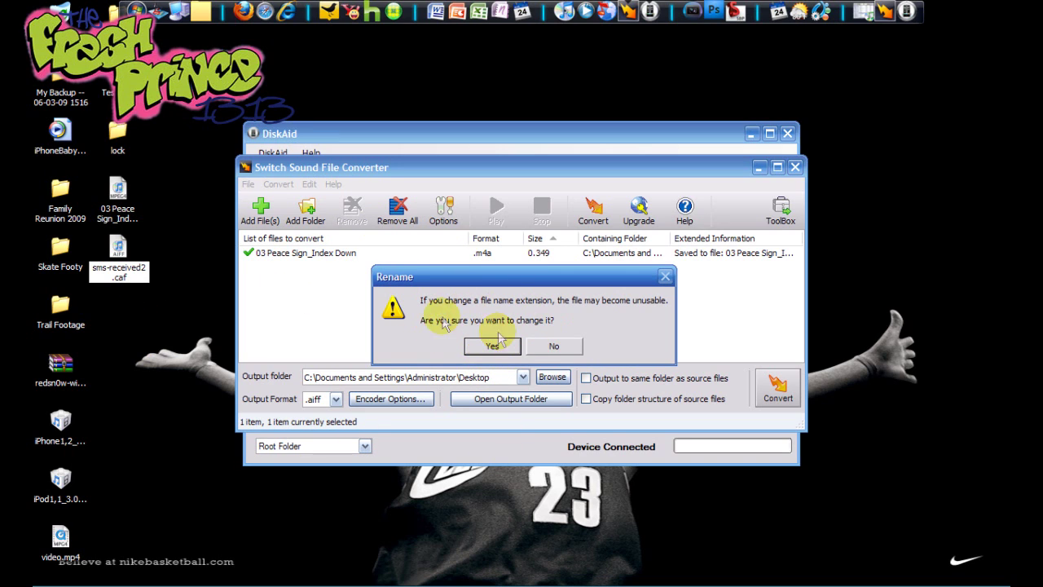
{"action": "left_click", "coordinate": [497, 348]}
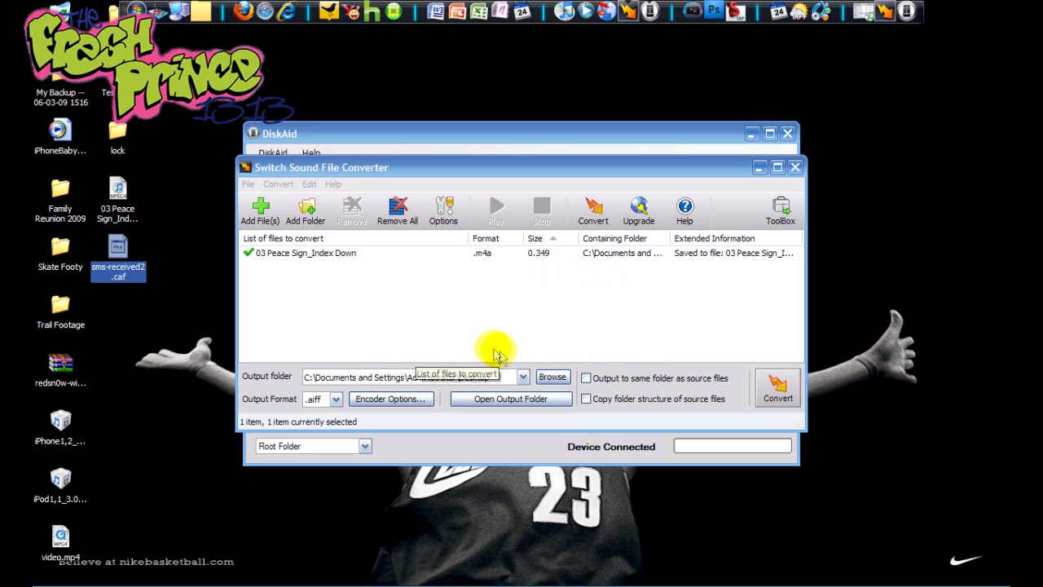
{"action": "left_click", "coordinate": [136, 307]}
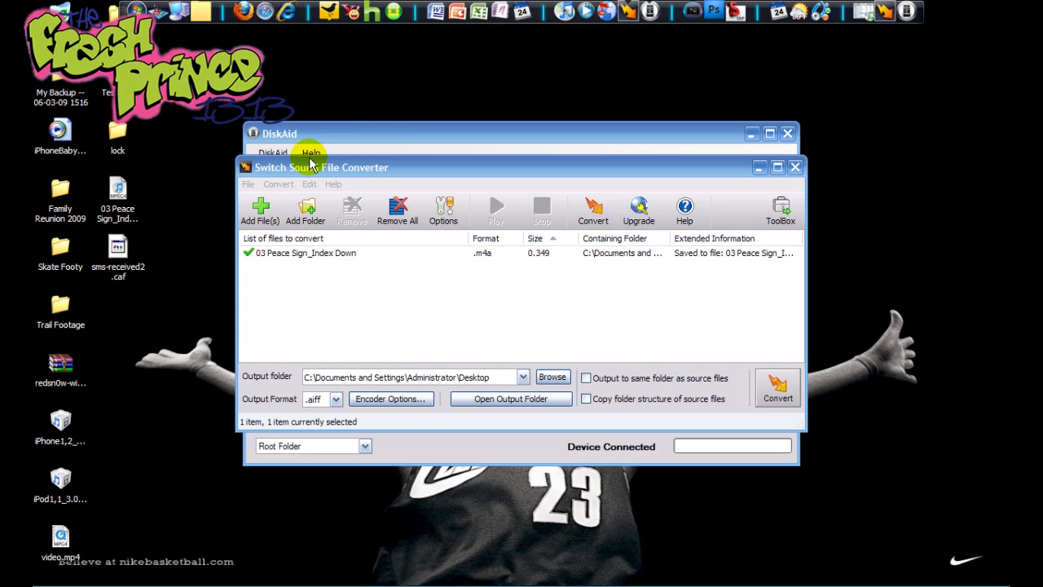
Switch to DiskAid and minimize the Switch Sound File Converter window.
{"action": "left_click", "coordinate": [384, 132]}
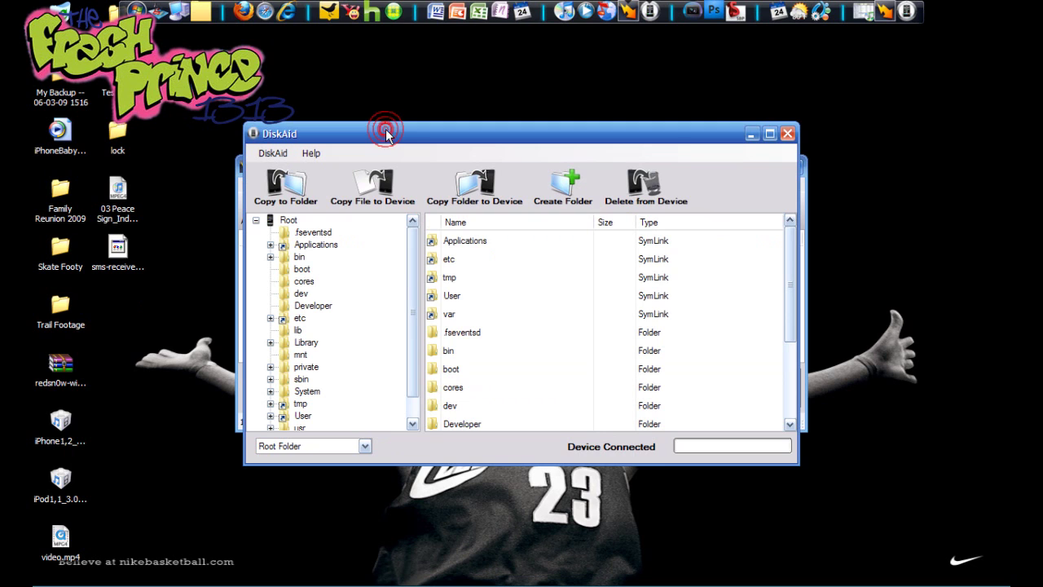
{"action": "left_click", "coordinate": [801, 181]}
{"action": "left_click", "coordinate": [760, 174]}
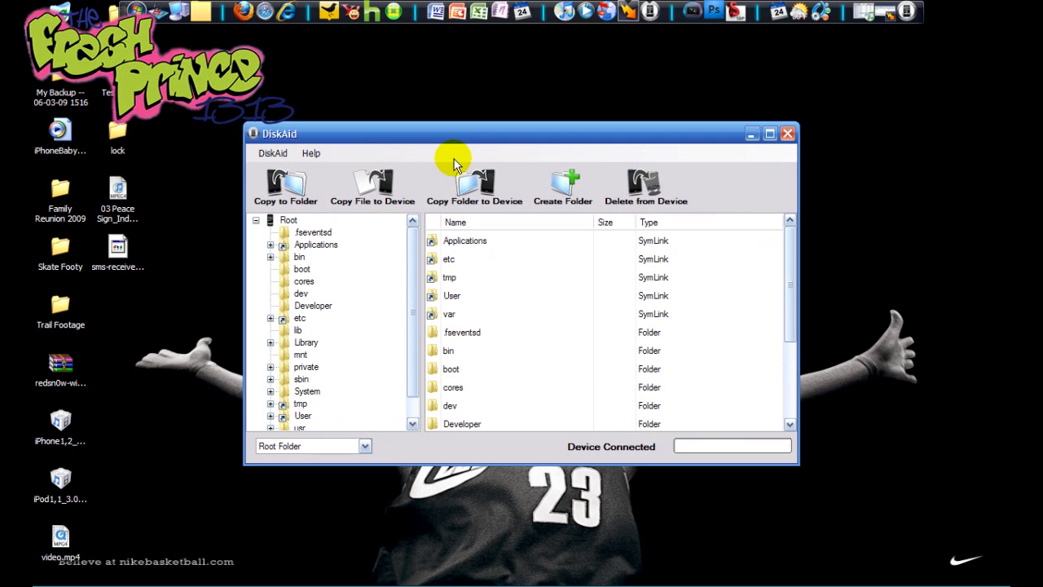
{"action": "left_click", "coordinate": [365, 449]}
{"action": "left_click", "coordinate": [293, 458]}
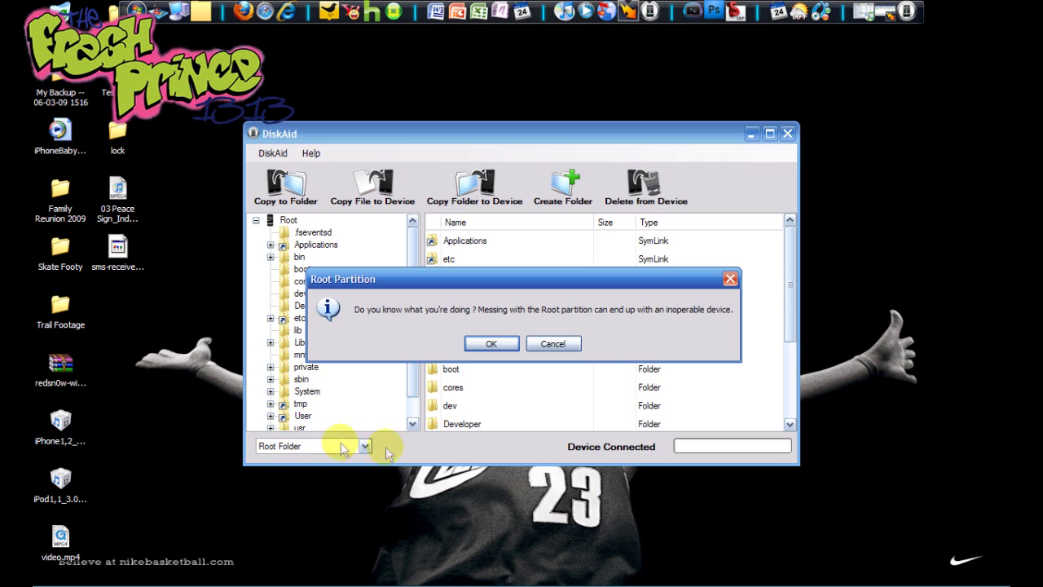
{"action": "left_click", "coordinate": [566, 340]}
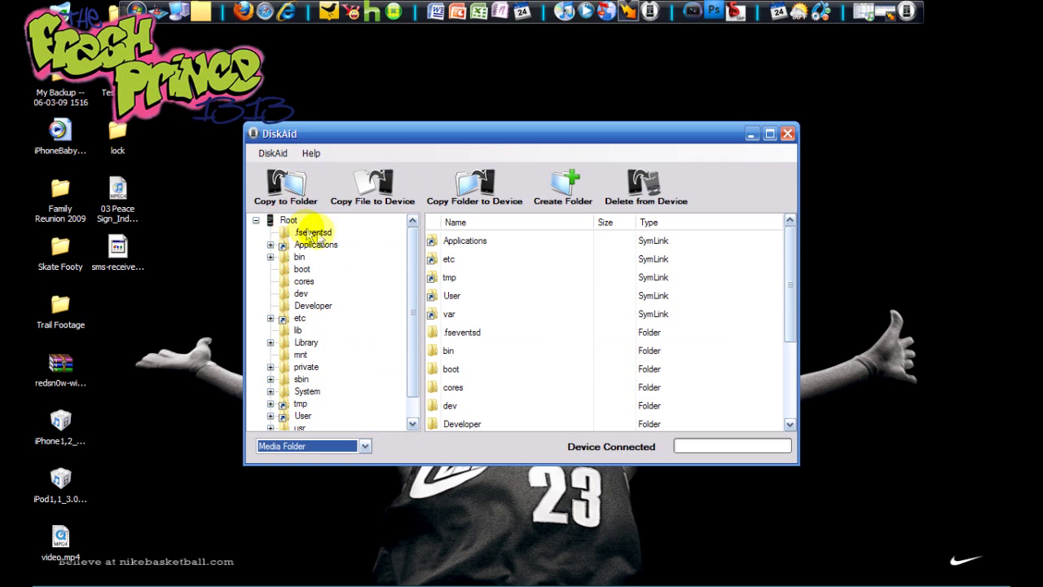
Open the device folder System/Library/Audio/UISounds from the root folder tree.
{"action": "left_click_drag", "start_coordinate": [413, 256], "coordinate": [399, 298]}
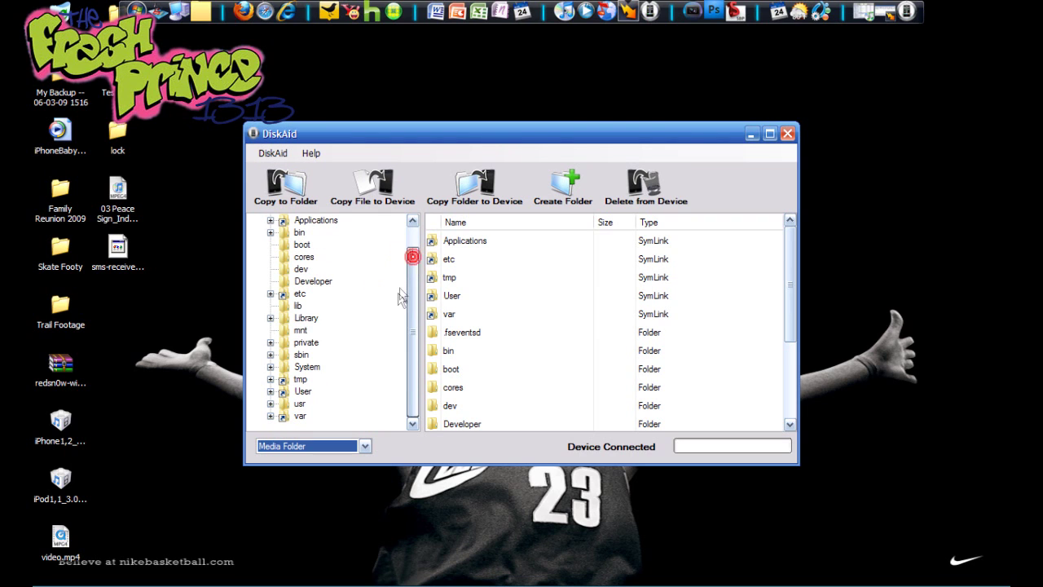
{"action": "left_click", "coordinate": [305, 367]}
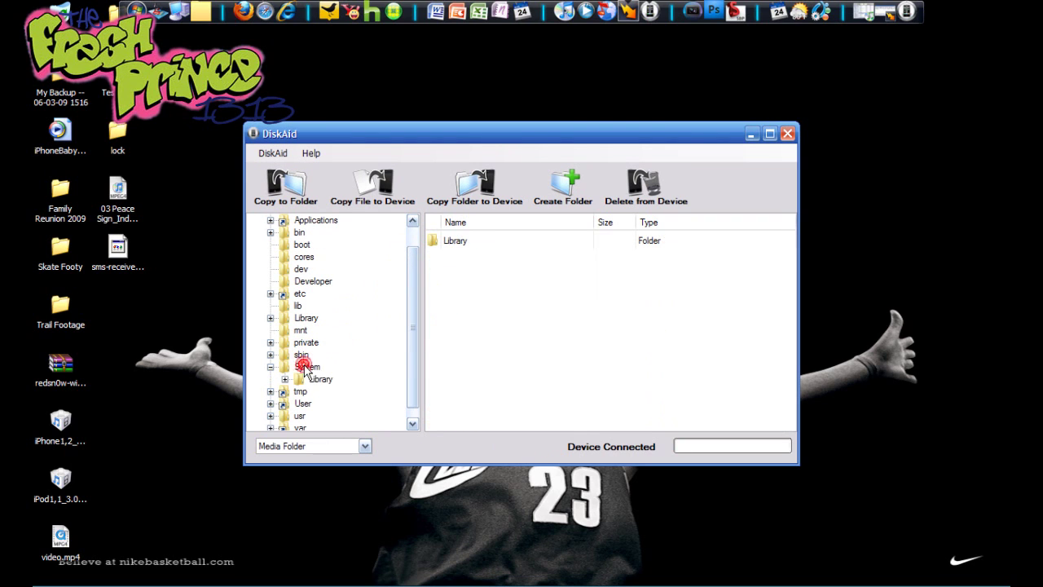
{"action": "left_click", "coordinate": [320, 379]}
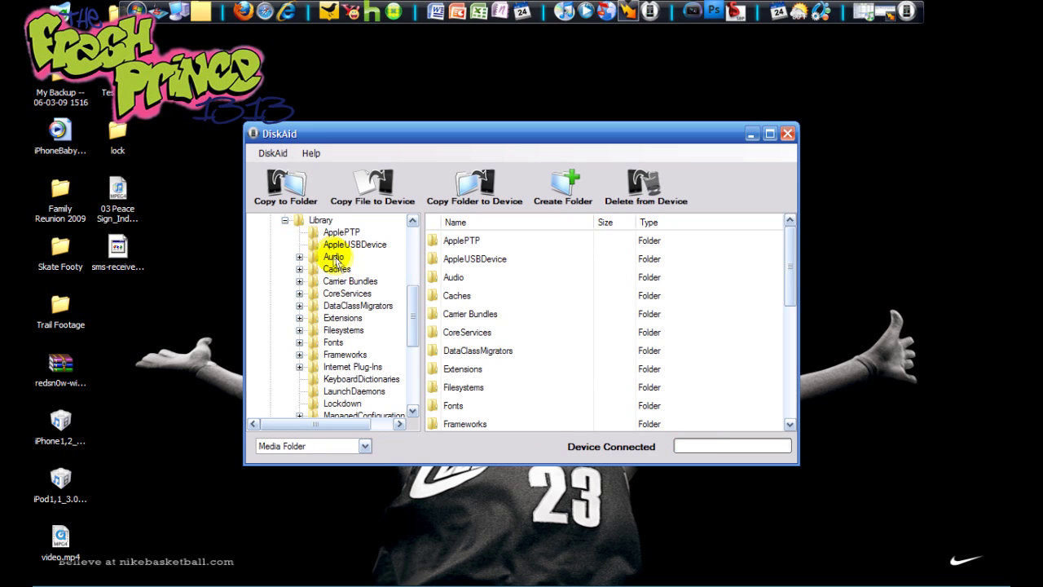
{"action": "left_click", "coordinate": [334, 257]}
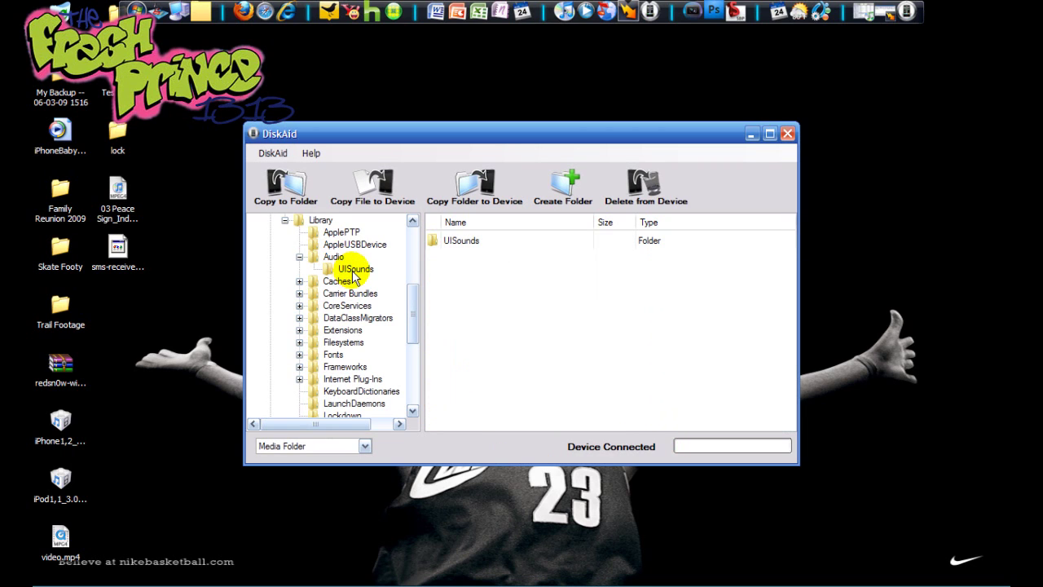
{"action": "left_click", "coordinate": [354, 271]}
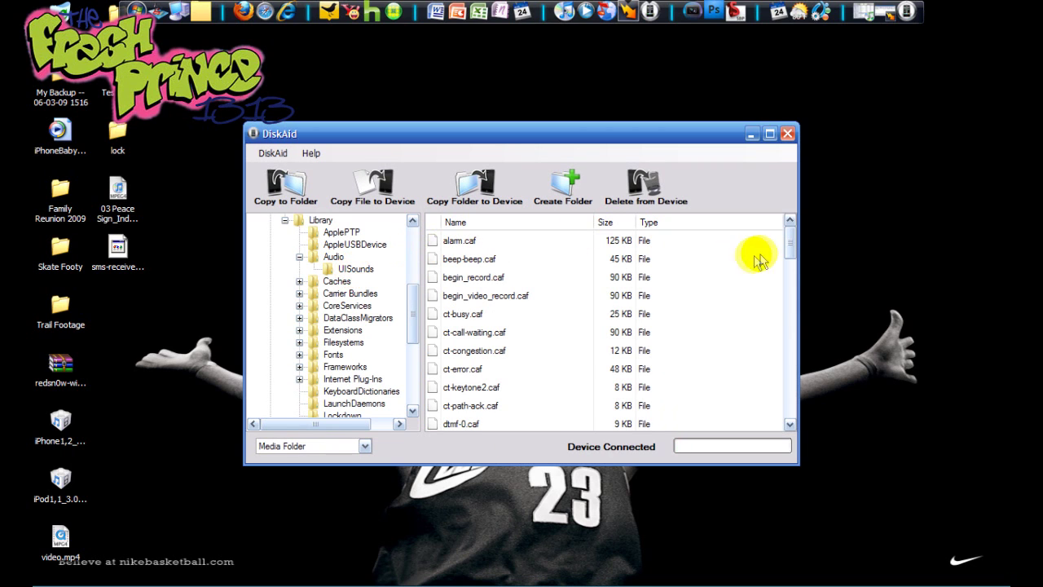
Rename the device's existing sms-received2.caf in the UISounds folder as sms-received2.bak to keep it as a backup.
{"action": "left_click", "coordinate": [794, 242]}
{"action": "left_click_drag", "start_coordinate": [794, 242], "coordinate": [764, 243]}
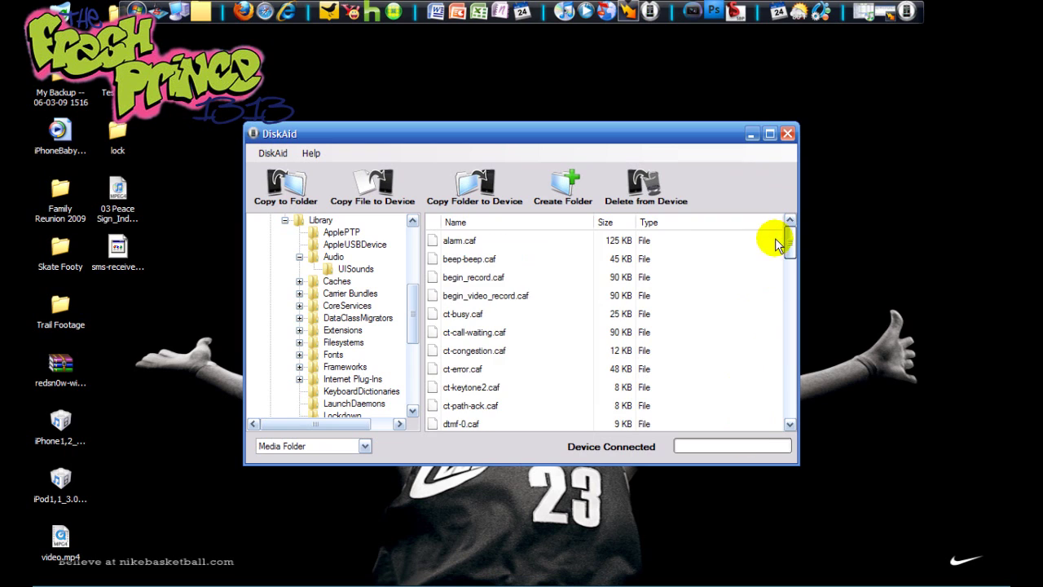
{"action": "left_click_drag", "start_coordinate": [787, 241], "coordinate": [749, 386]}
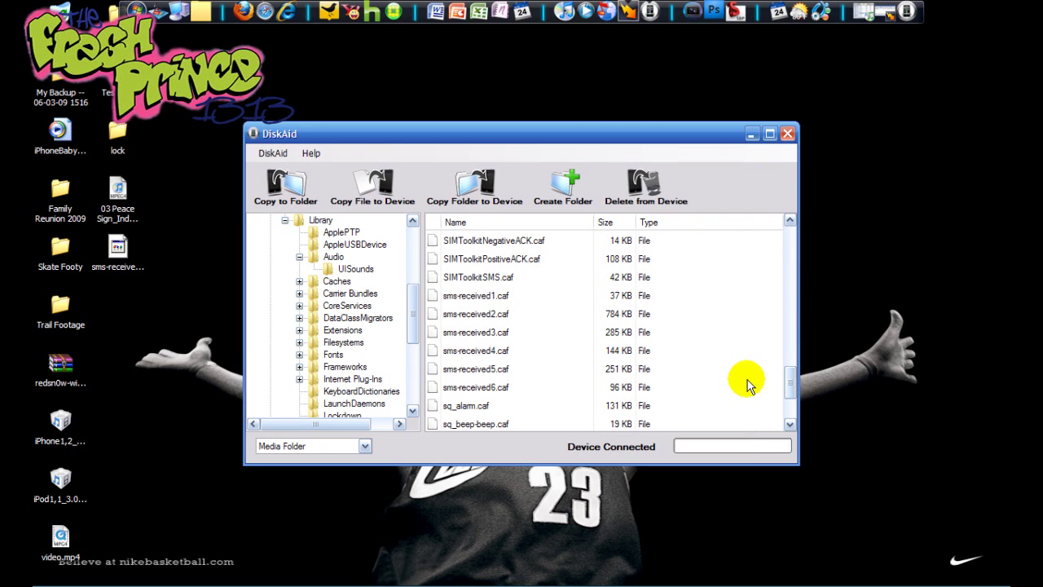
{"action": "left_click", "coordinate": [462, 318]}
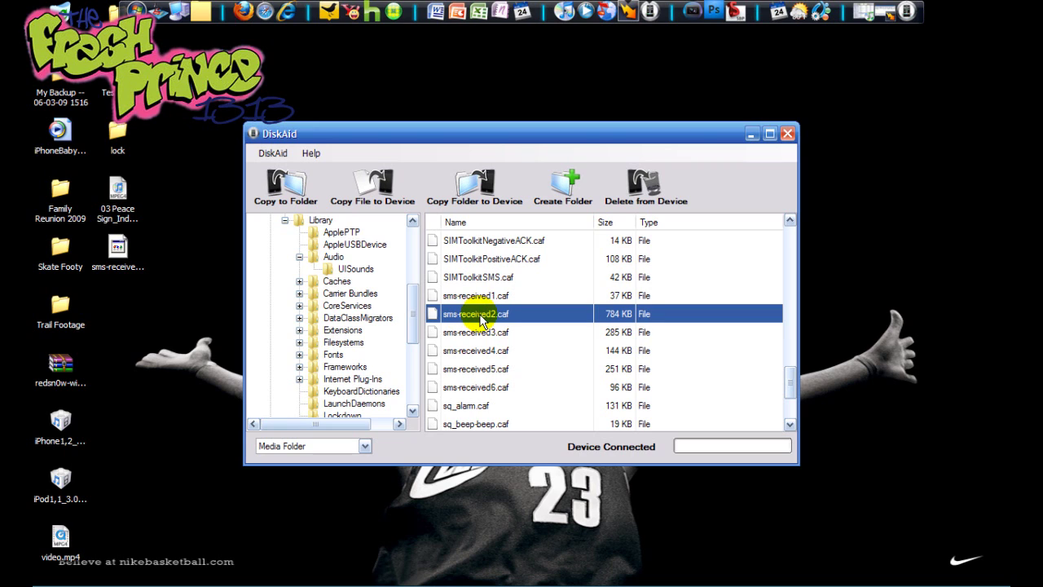
{"action": "right_click", "coordinate": [495, 317]}
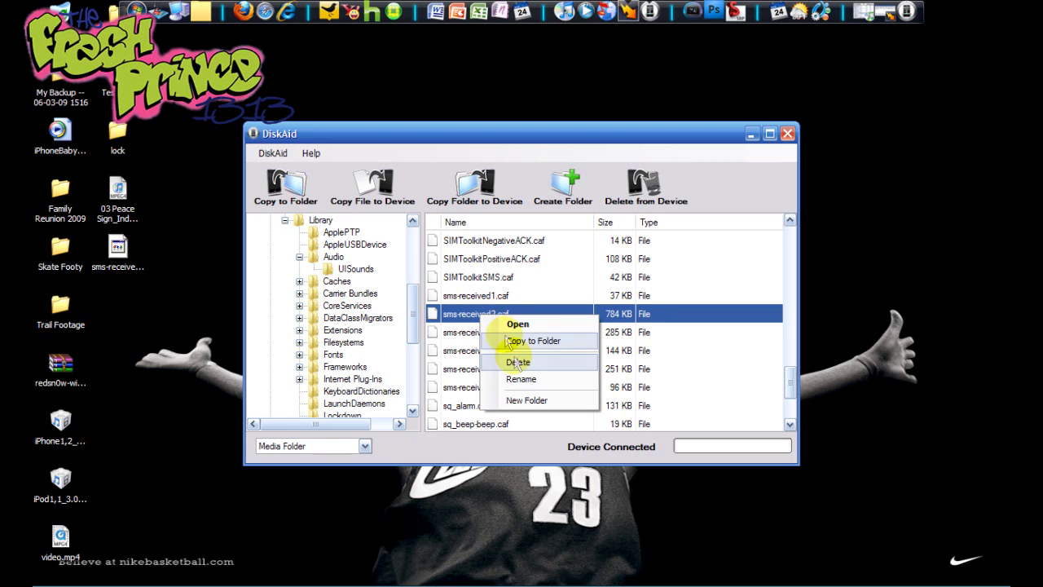
{"action": "left_click", "coordinate": [517, 385]}
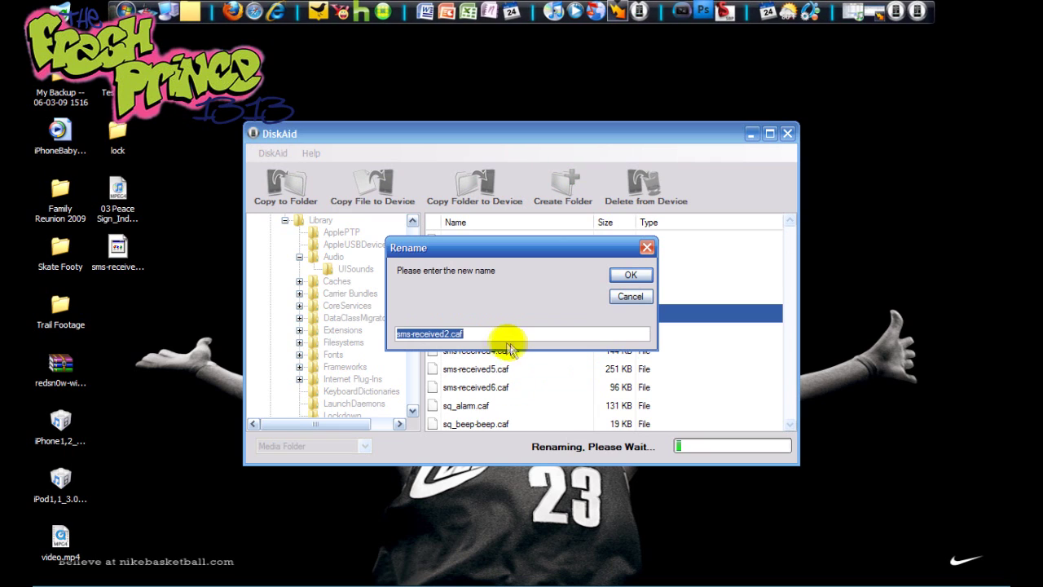
{"action": "left_click", "coordinate": [489, 333]}
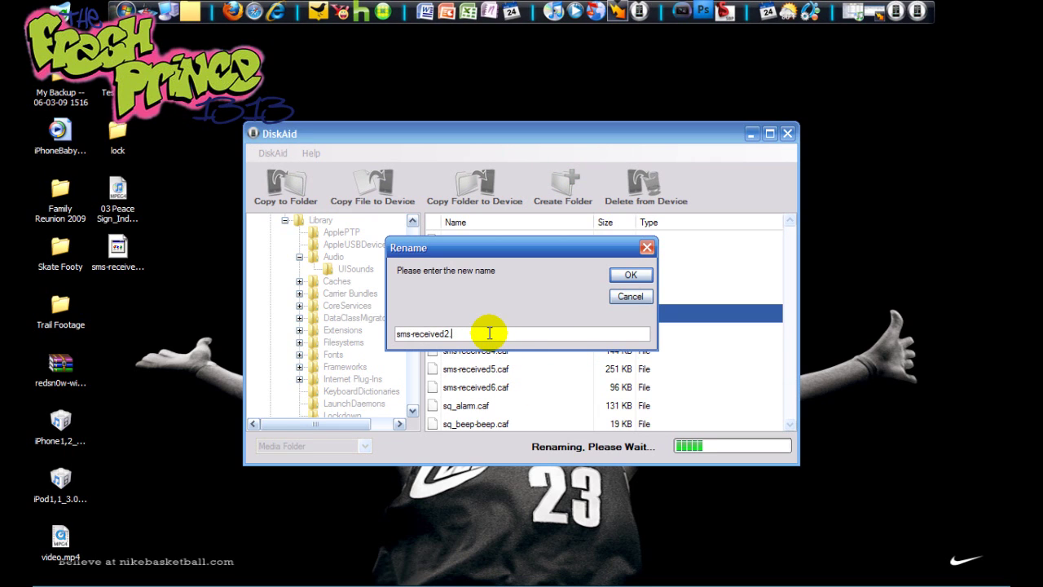
{"action": "type", "text": "bak"}
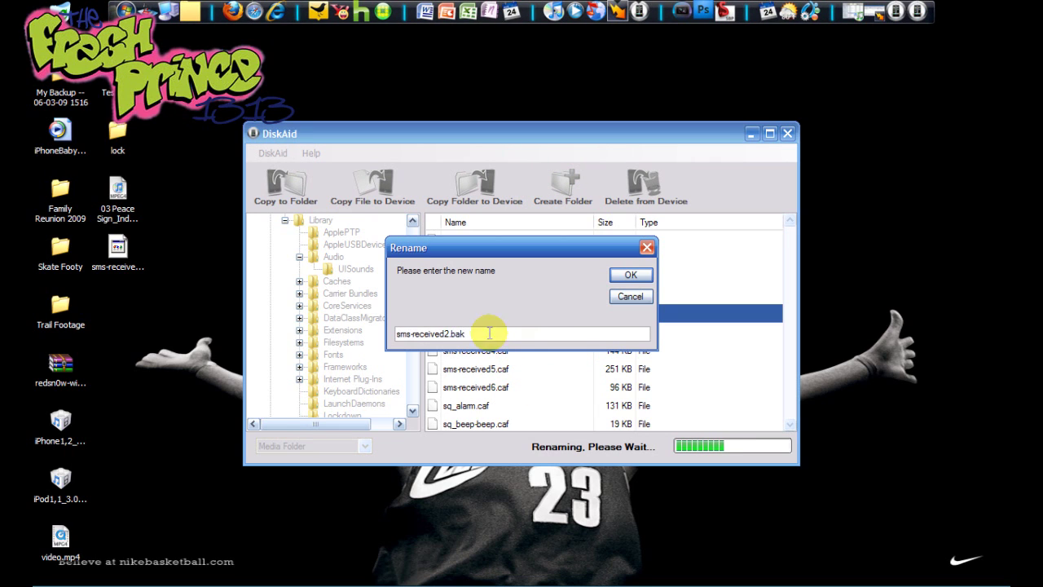
{"action": "left_click", "coordinate": [630, 274]}
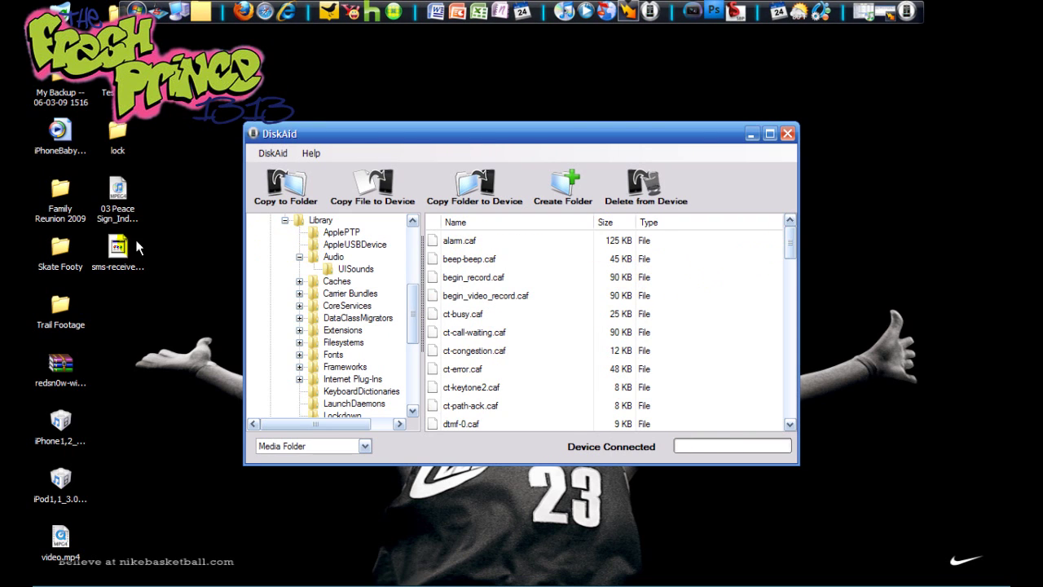
Copy sms-received2.caf from the desktop into the device's UISounds folder and check for it in the file list.
{"action": "left_click", "coordinate": [120, 248]}
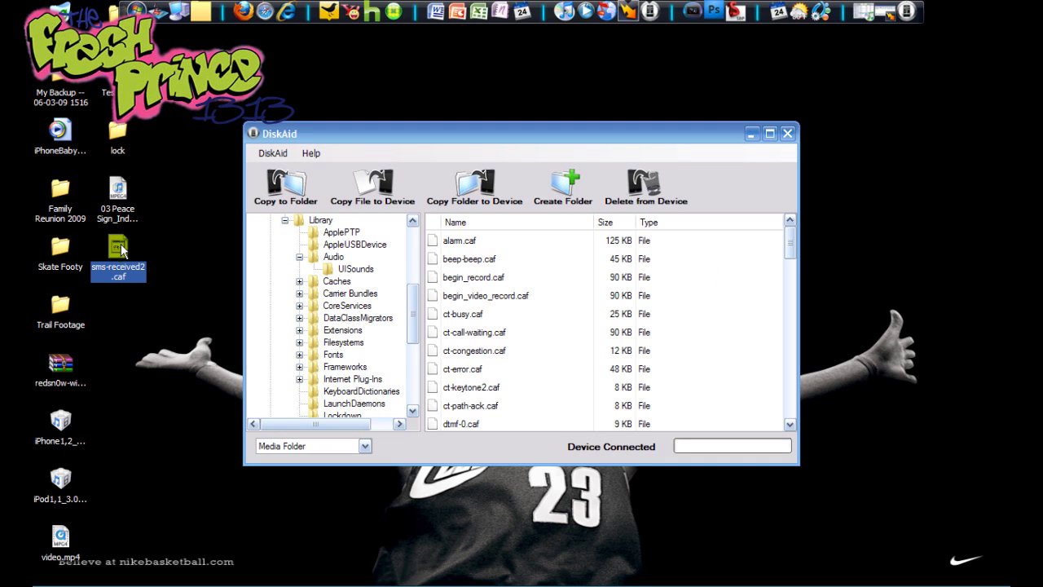
{"action": "left_click_drag", "start_coordinate": [121, 253], "coordinate": [505, 386]}
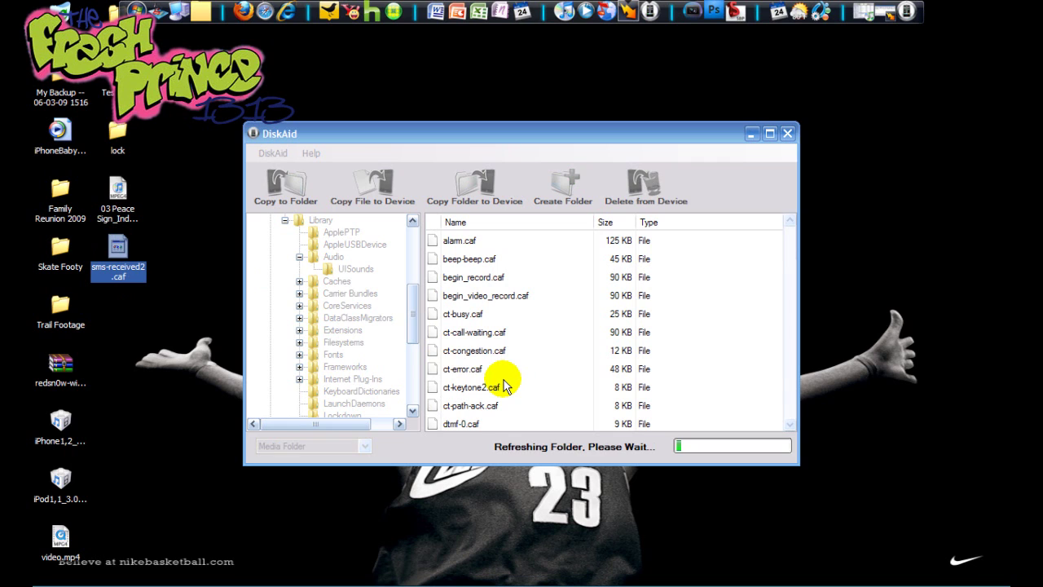
{"action": "left_click_drag", "start_coordinate": [789, 249], "coordinate": [766, 381]}
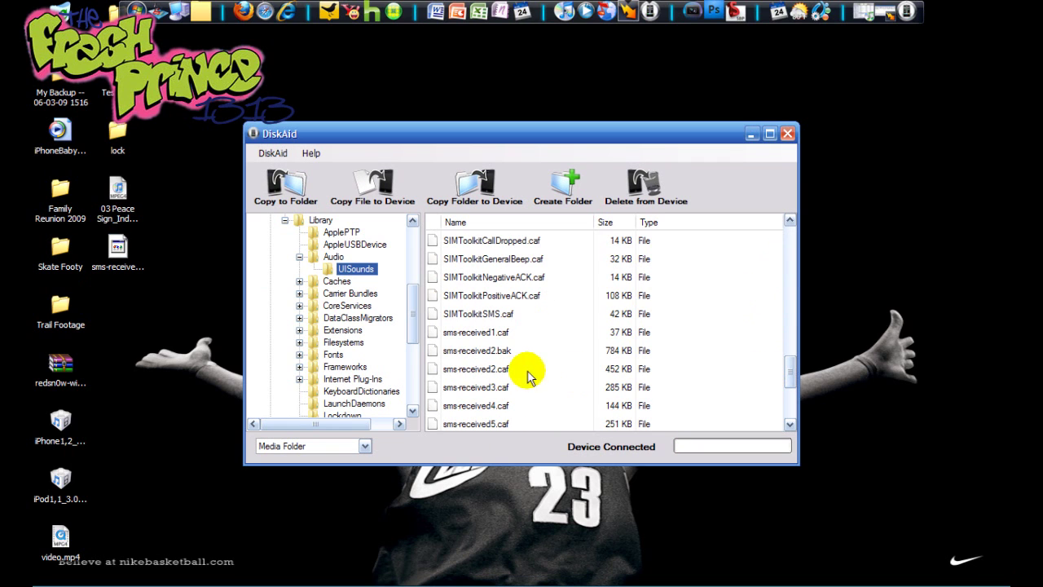